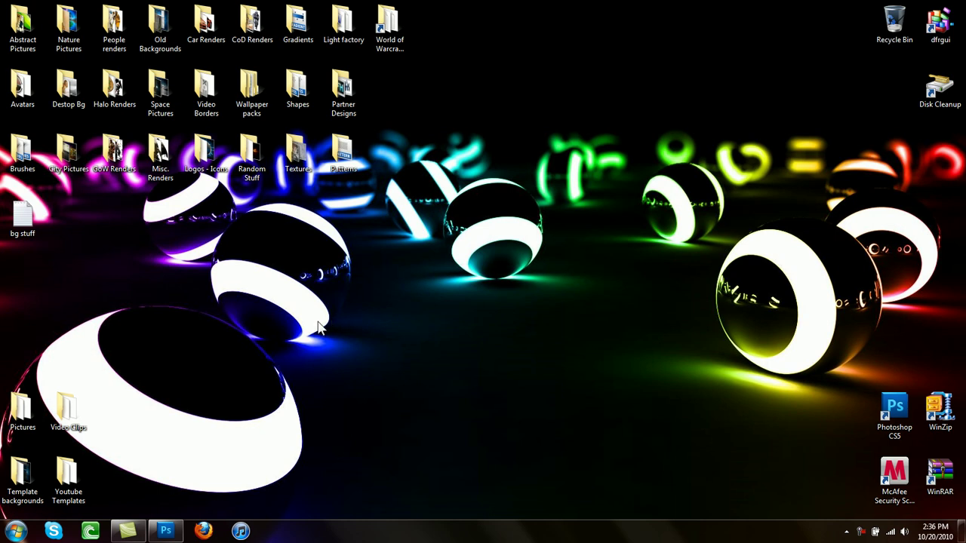
Restore the Photoshop CS5 window showing the green wallpaper image 2.JPG.
left_click(168, 531)
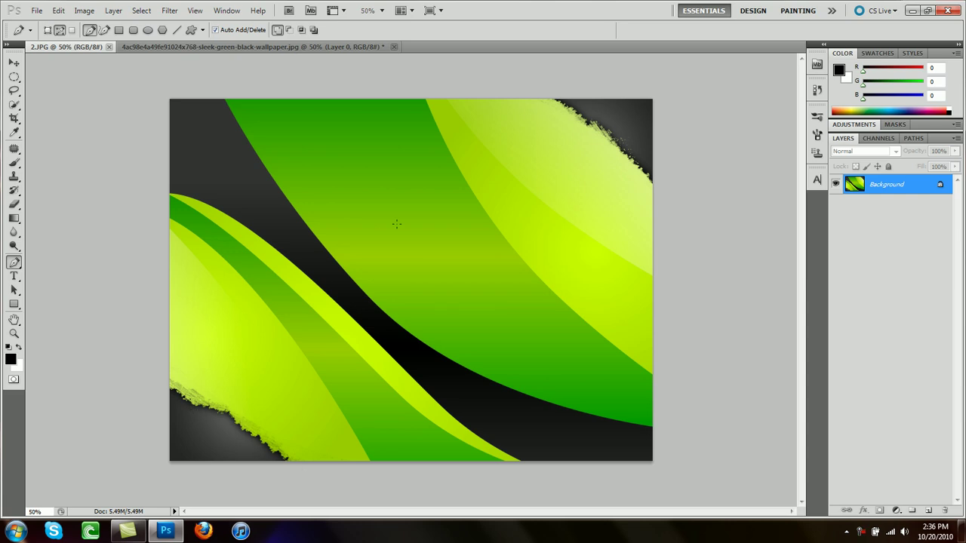
Switch to the wallpaper.jpg document and add an empty Layer 1 above Layer 0.
left_click(210, 48)
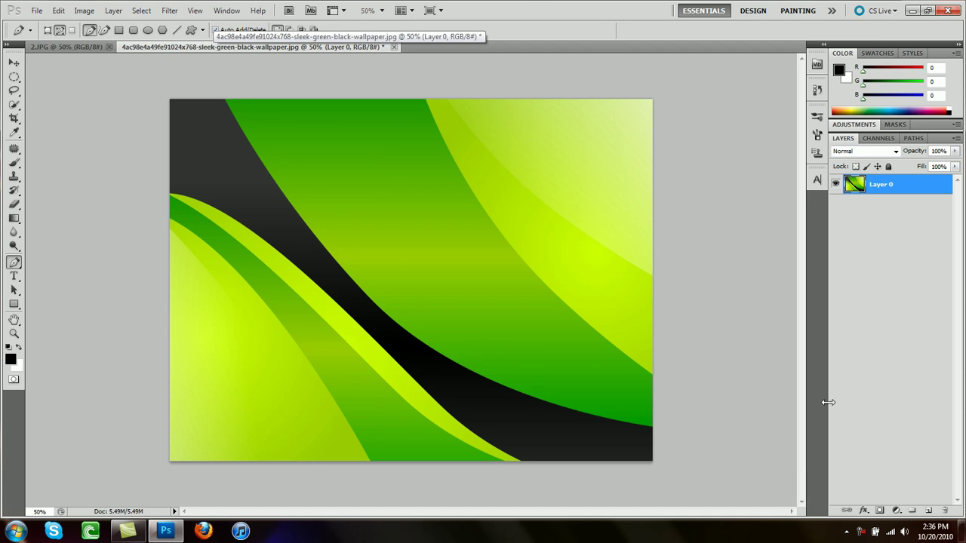
left_click(929, 511)
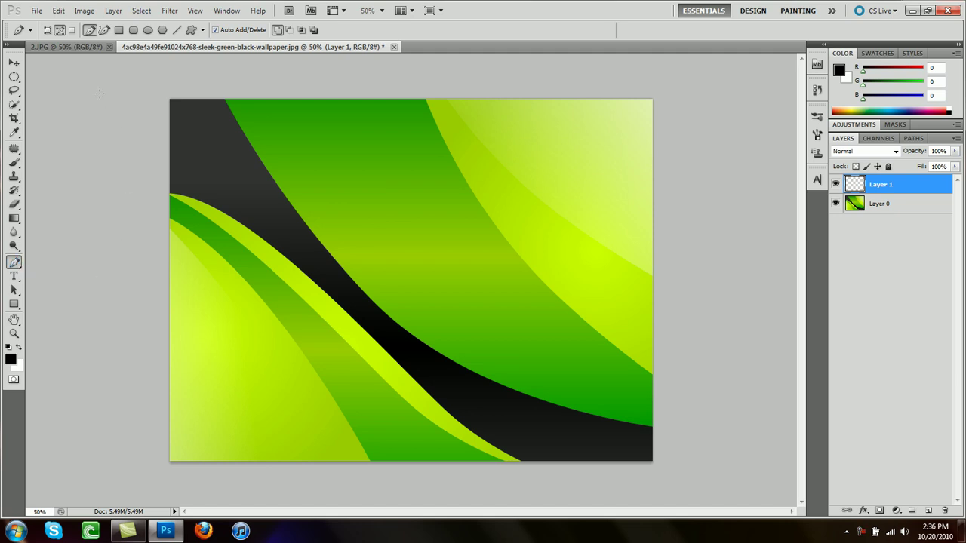
Set the Pen tool to Paths mode and draw a closed curved path around the top-right corner.
left_click(60, 30)
left_click(671, 185)
left_click_drag(671, 184, 772, 213)
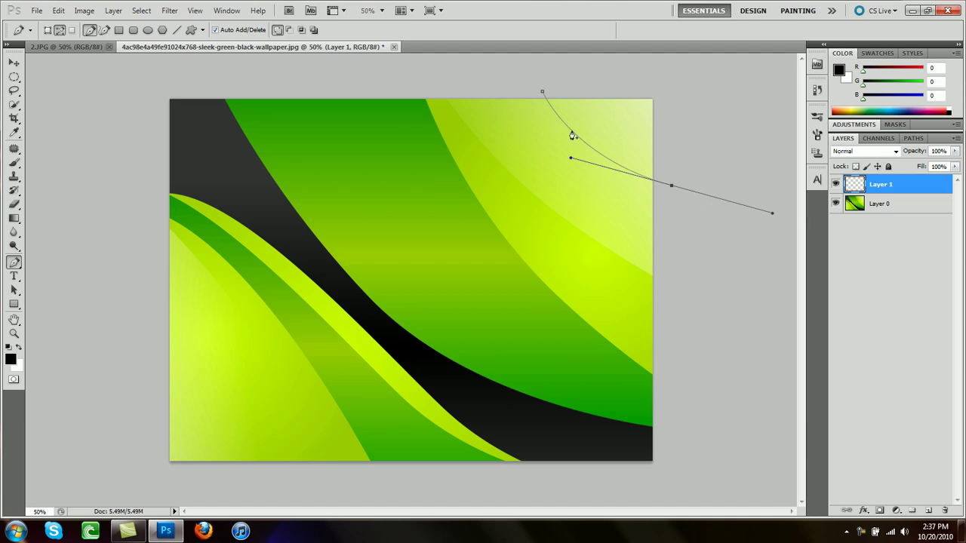
left_click(669, 90)
left_click_drag(604, 85, 593, 86)
left_click(544, 96)
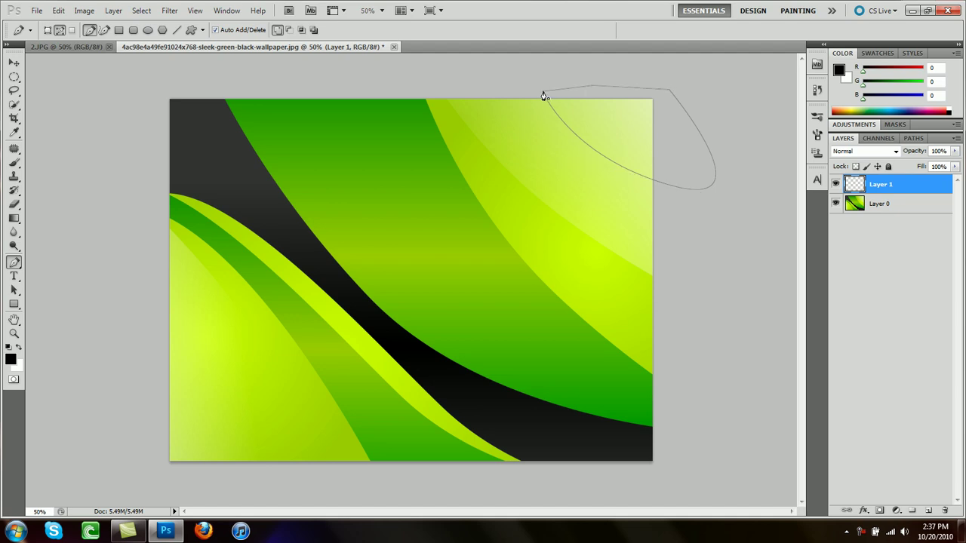
Fill the corner path with Black on Layer 1 and hide the path outline.
right_click(597, 122)
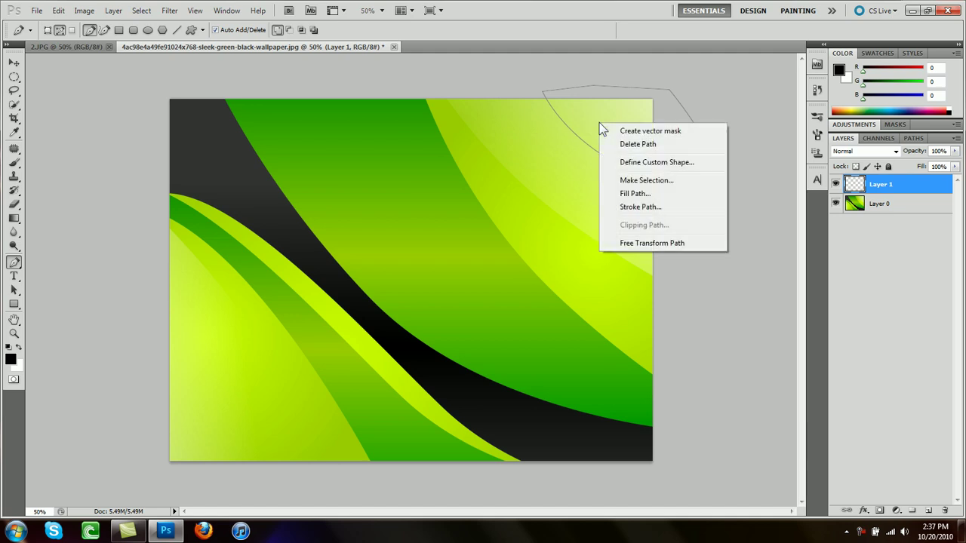
left_click(641, 193)
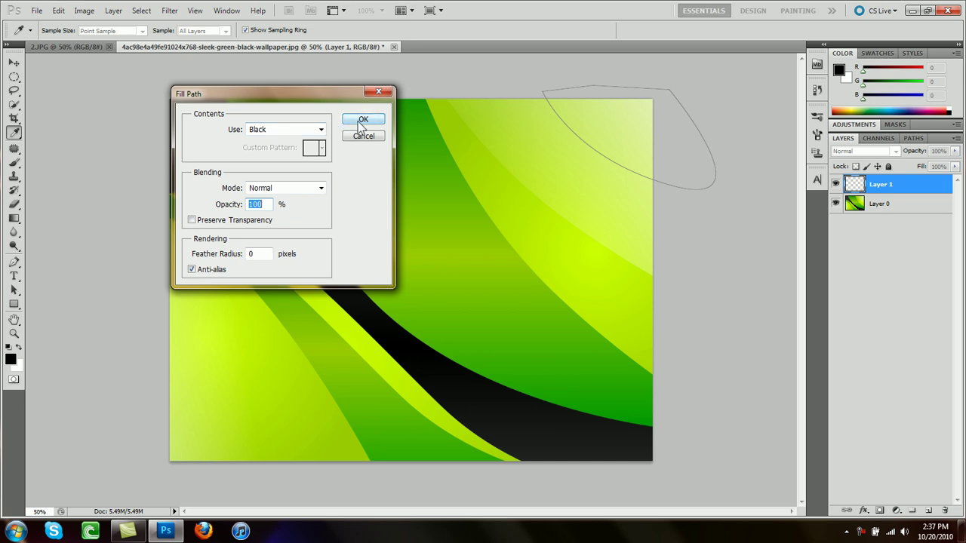
left_click(362, 121)
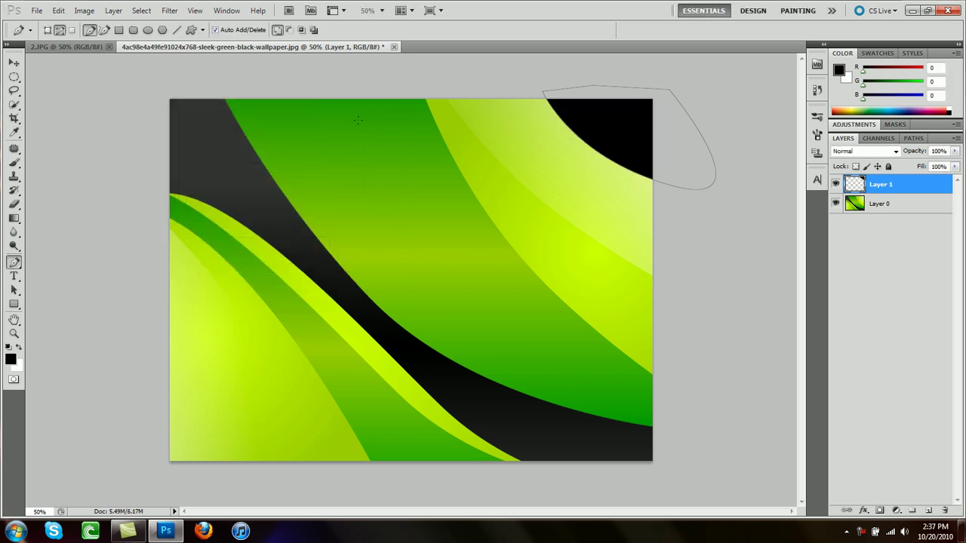
key("ctrl+h")
Choose the Eraser with a Rough Round Bristle tip sized to about 135 px.
left_click(13, 205)
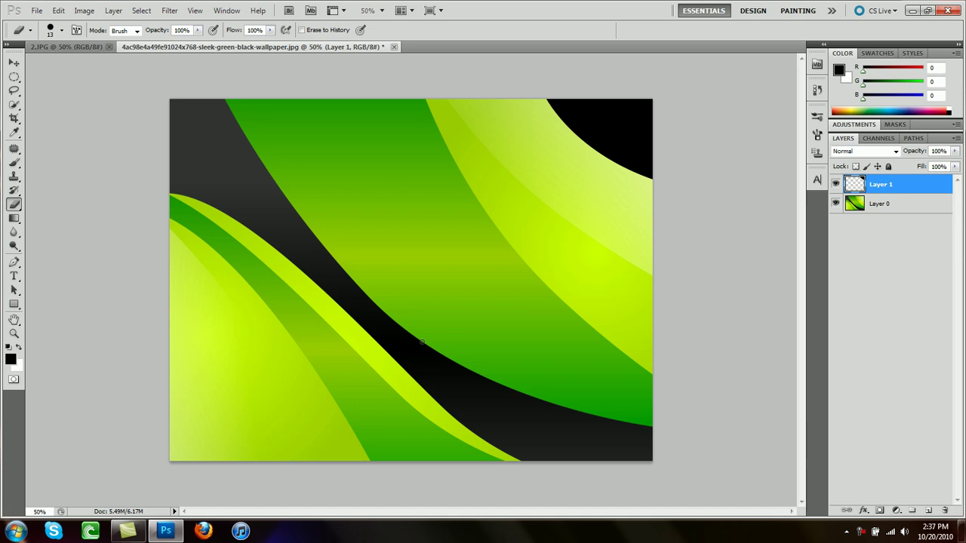
right_click(369, 201)
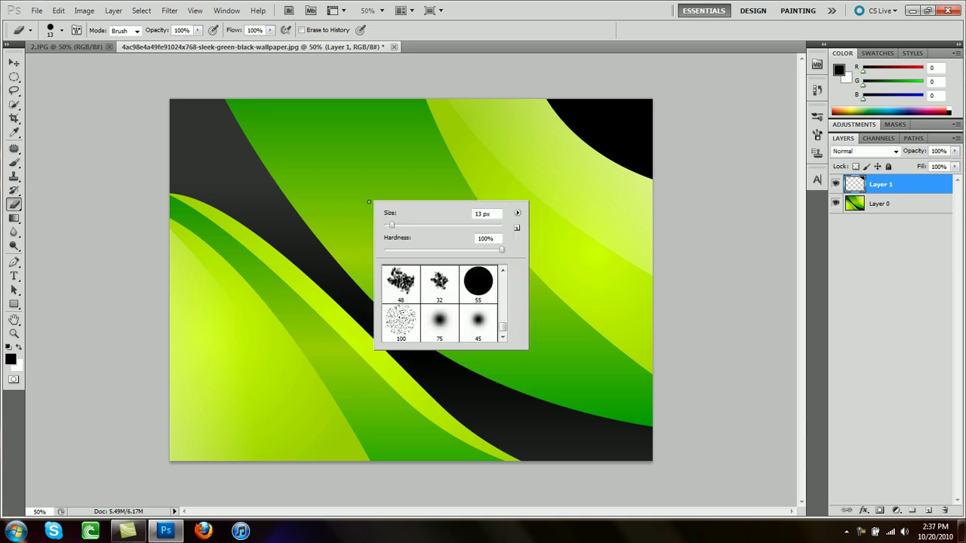
left_click(403, 325)
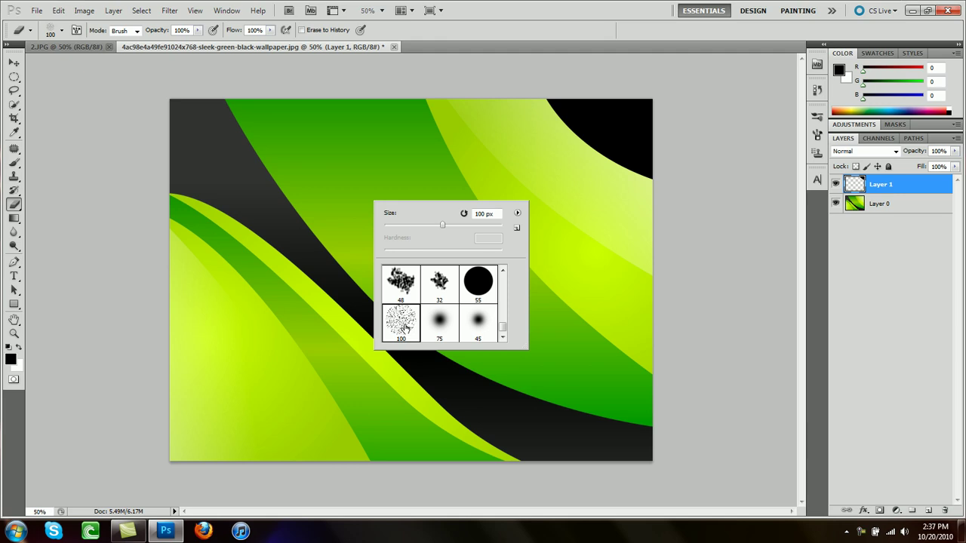
left_click(453, 226)
Zoom in and erase along the black corner's curved edge with the bristle tip to tear it.
left_click(522, 124)
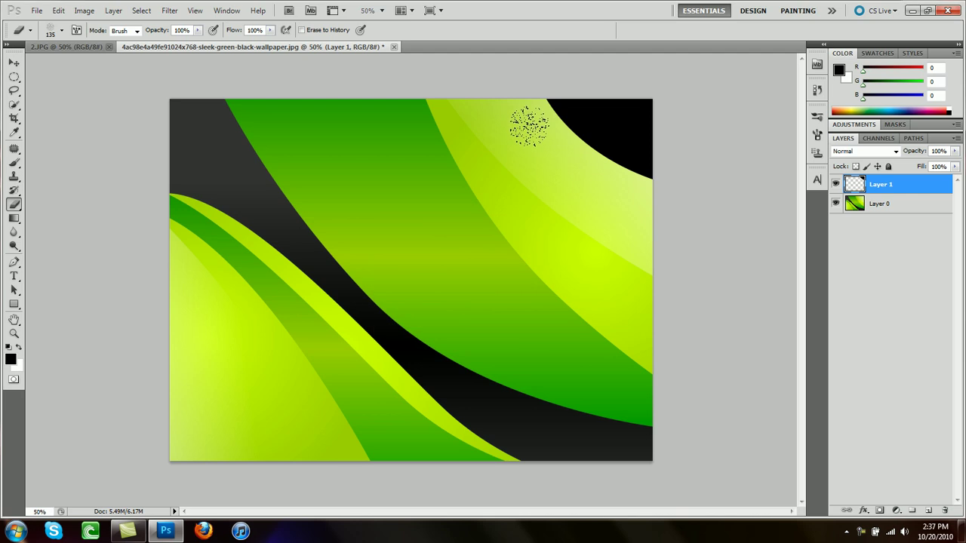
key("z")
left_click(653, 178)
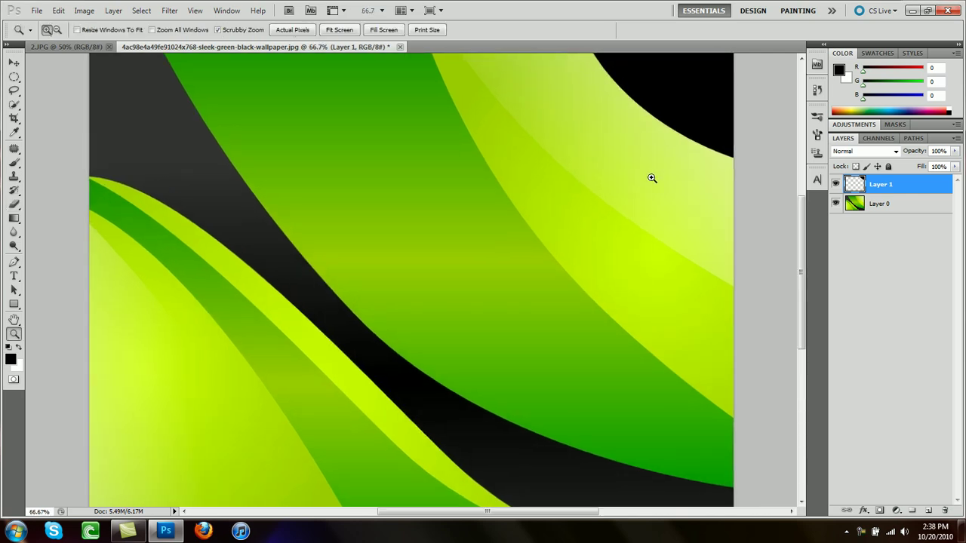
scroll(652, 178, "up", 2)
key("b")
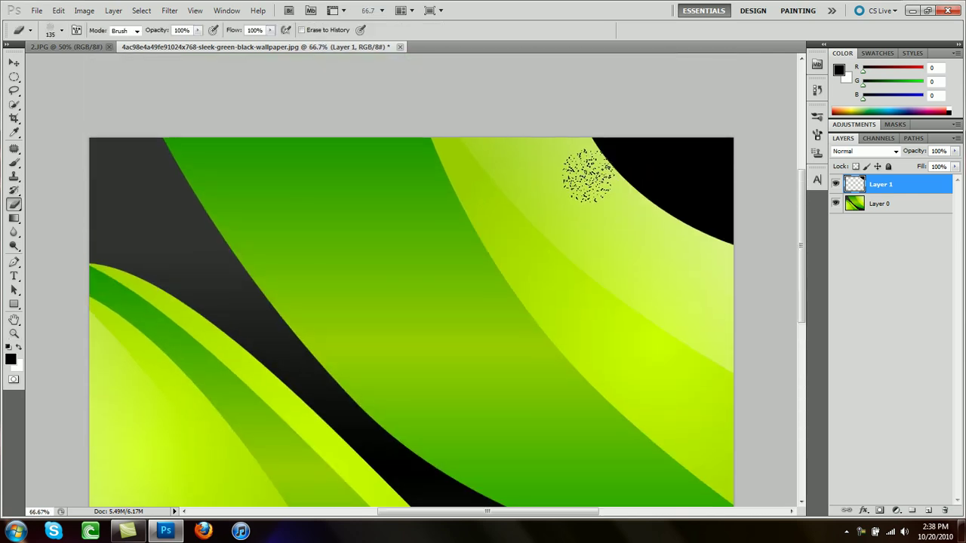
mouse_move(587, 175)
left_mouse_down()
mouse_move(697, 240)
mouse_move(606, 192)
mouse_move(663, 229)
mouse_move(766, 271)
mouse_move(676, 236)
mouse_move(784, 259)
mouse_move(678, 243)
mouse_move(589, 155)
mouse_move(650, 216)
mouse_move(619, 198)
left_mouse_up()
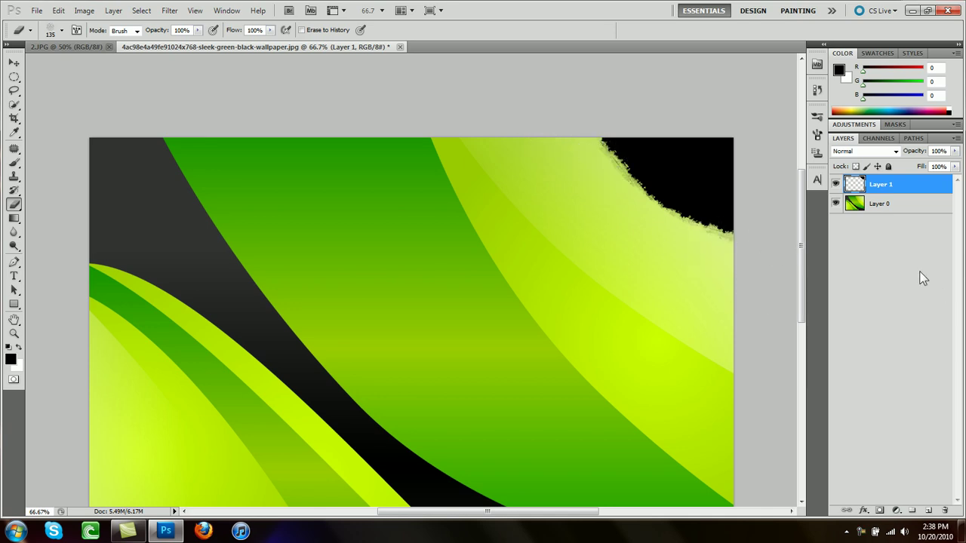
Load Layer 1 Transparency as a selection around the torn black corner.
left_click(15, 78)
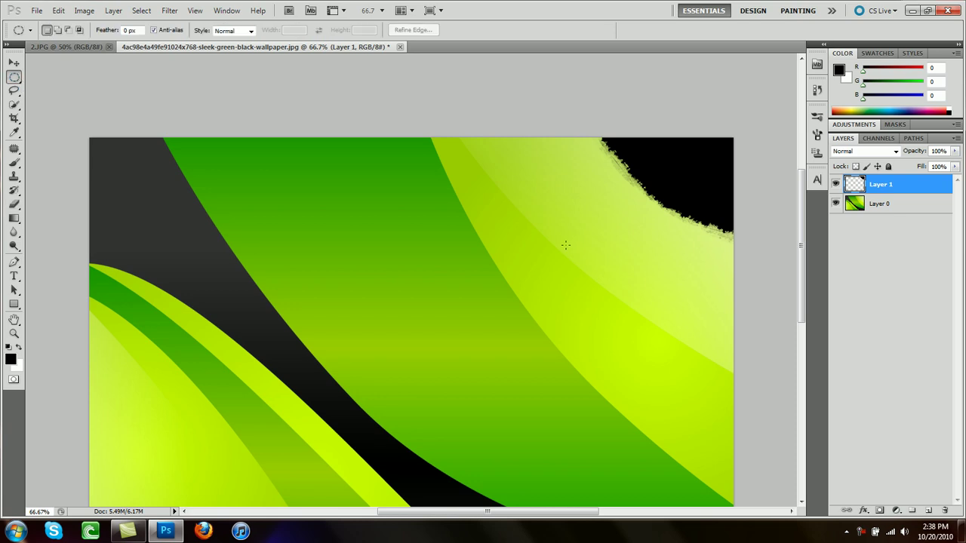
right_click(499, 182)
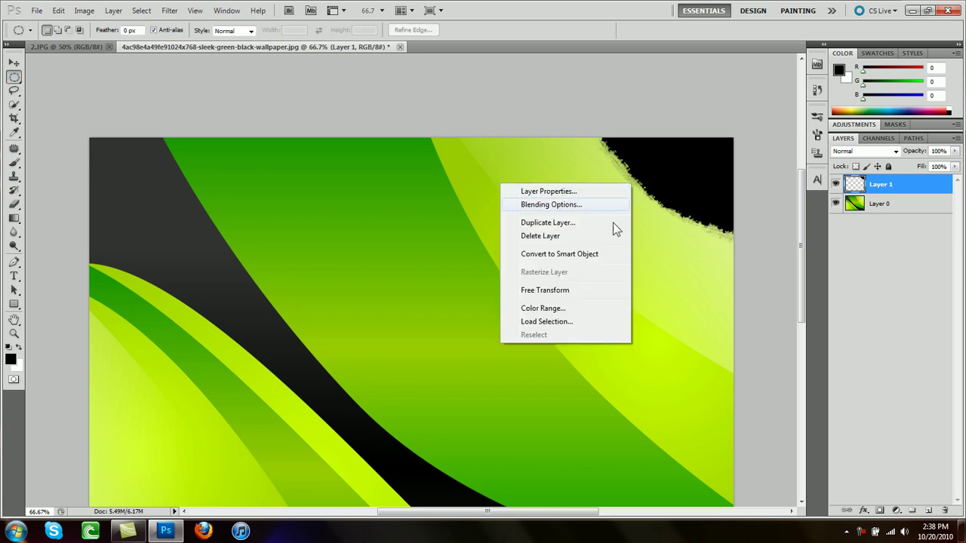
left_click(559, 319)
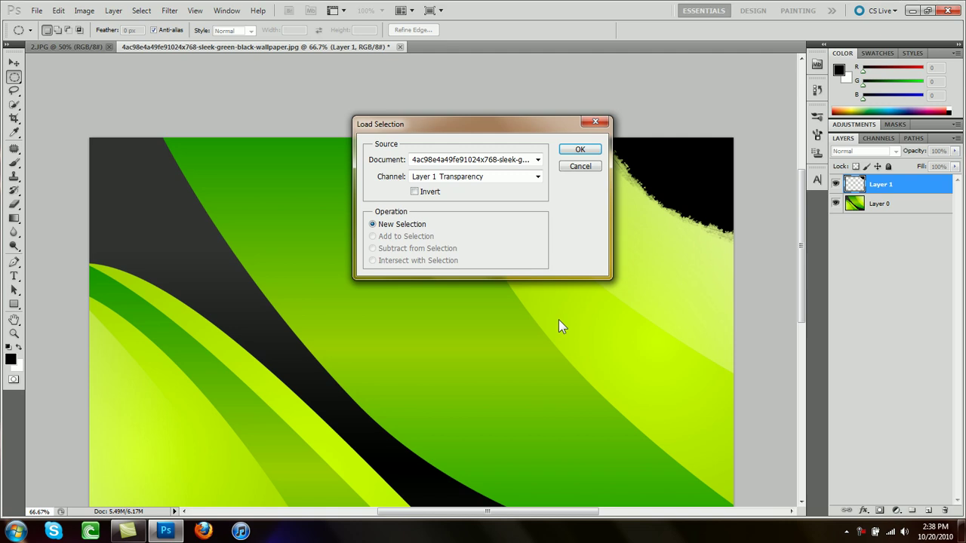
left_click(567, 148)
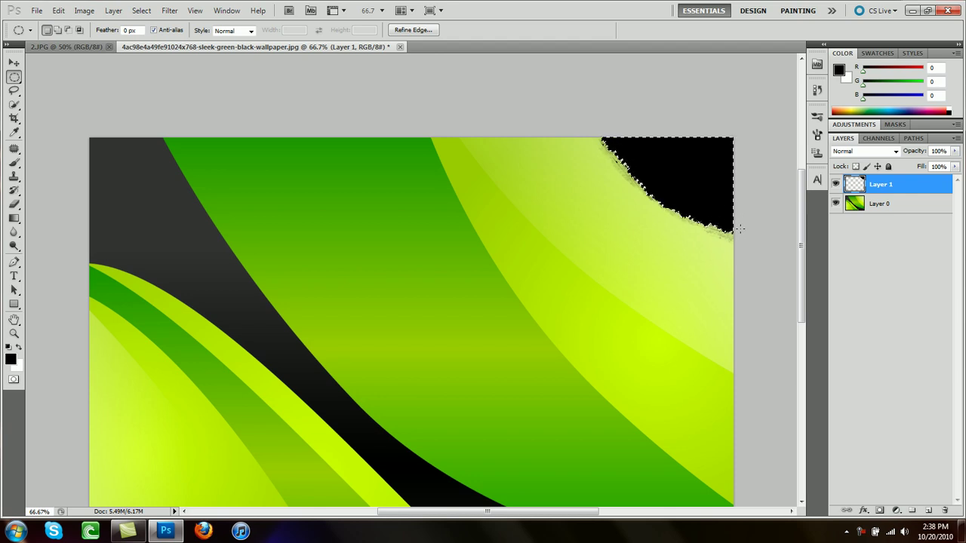
Hide Layer 1, cut the selected corner out of Layer 0, and deselect.
left_click(835, 185)
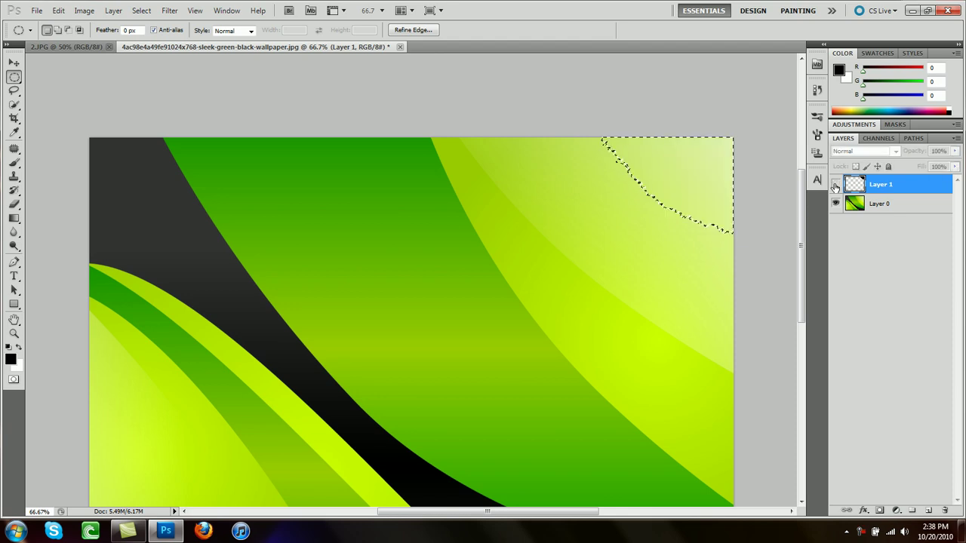
left_click(903, 210)
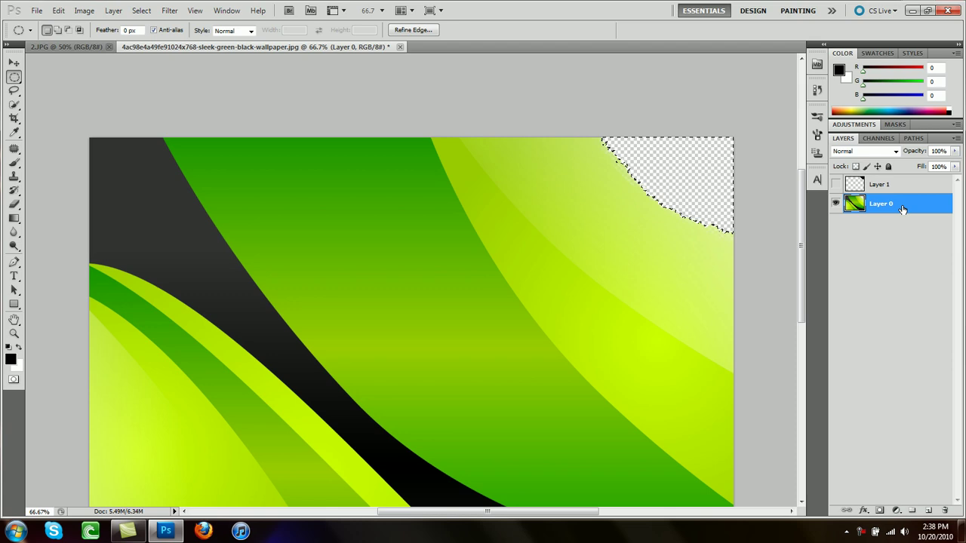
key("ctrl+d")
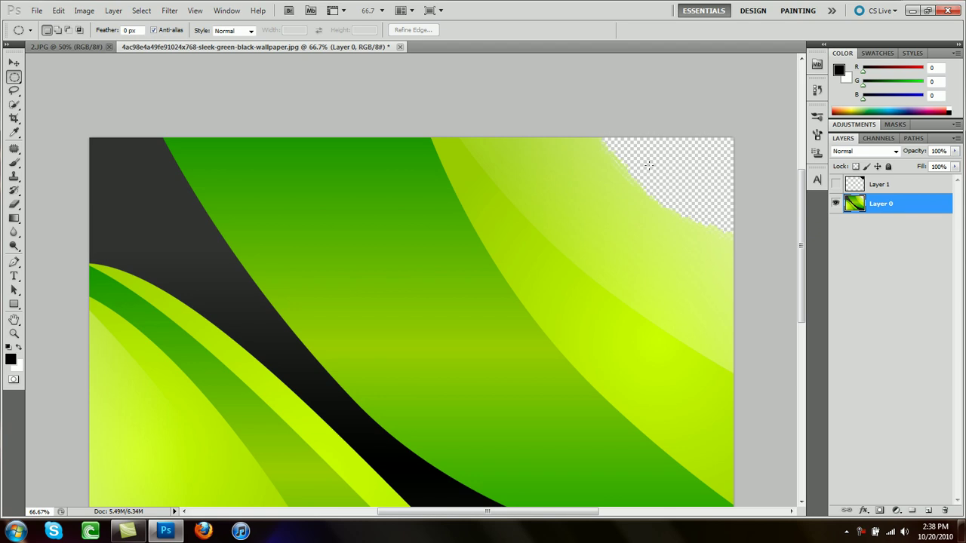
scroll(483, 166, "down", 5)
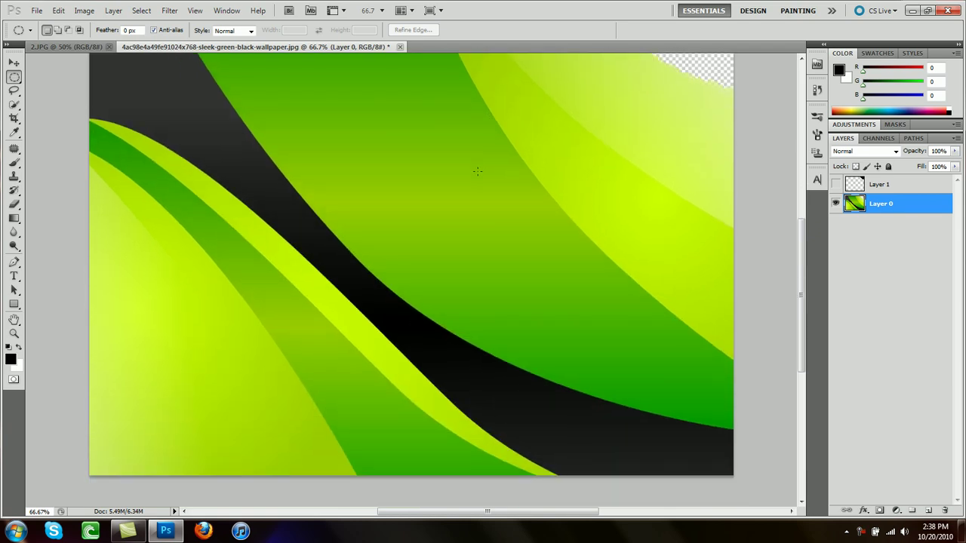
scroll(477, 171, "down", 2)
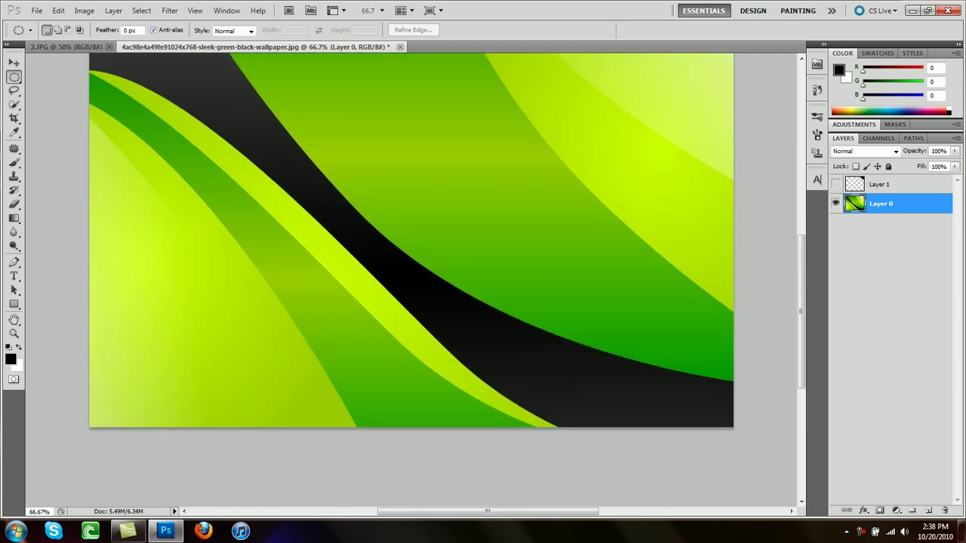
left_click_drag(391, 512, 352, 512)
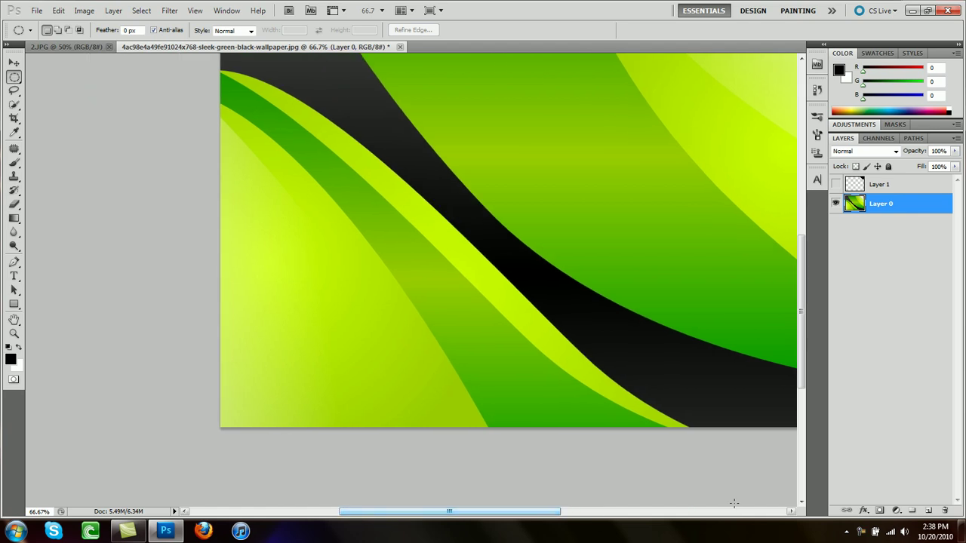
Add Layer 2 and draw a closed curved Pen path around the bottom-left corner.
left_click(930, 511)
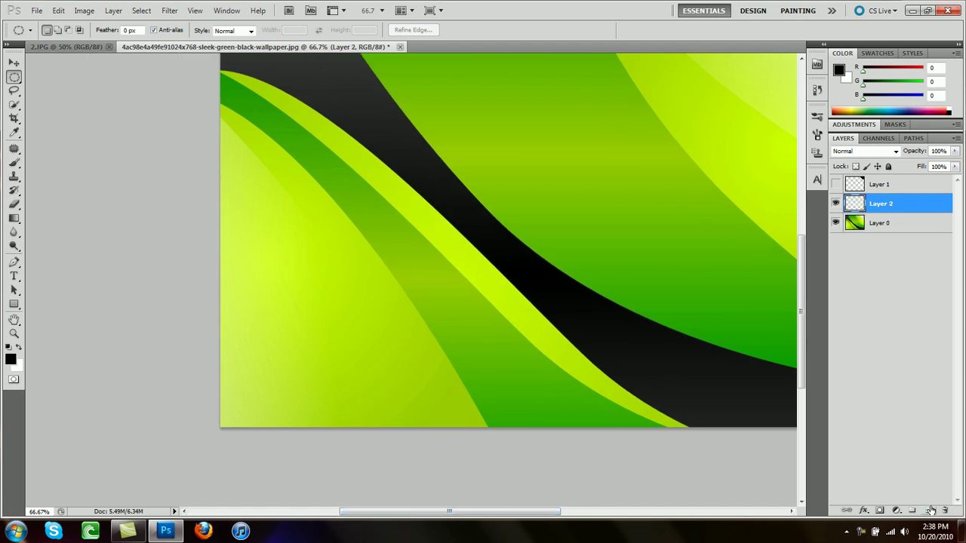
left_click(14, 263)
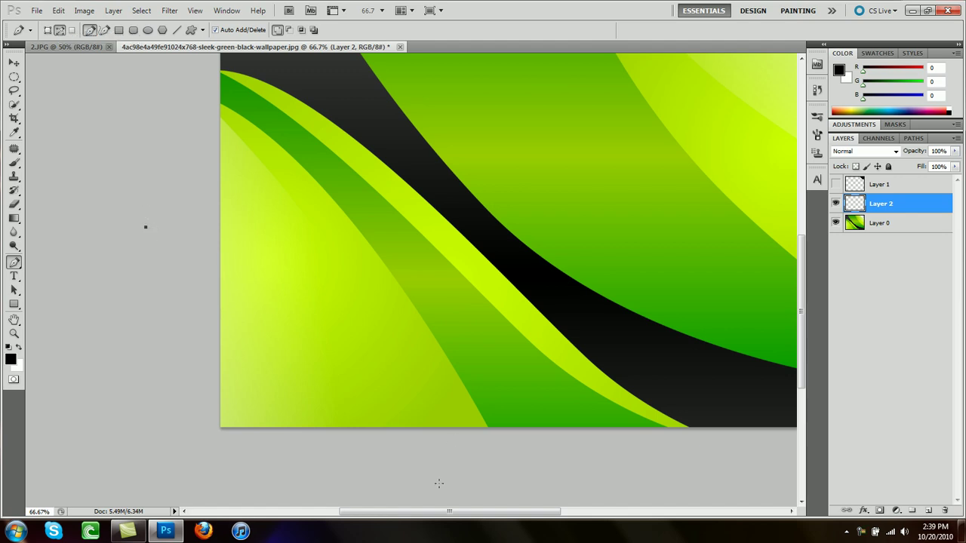
left_click_drag(427, 459, 473, 483)
left_click(163, 350)
left_click(142, 171)
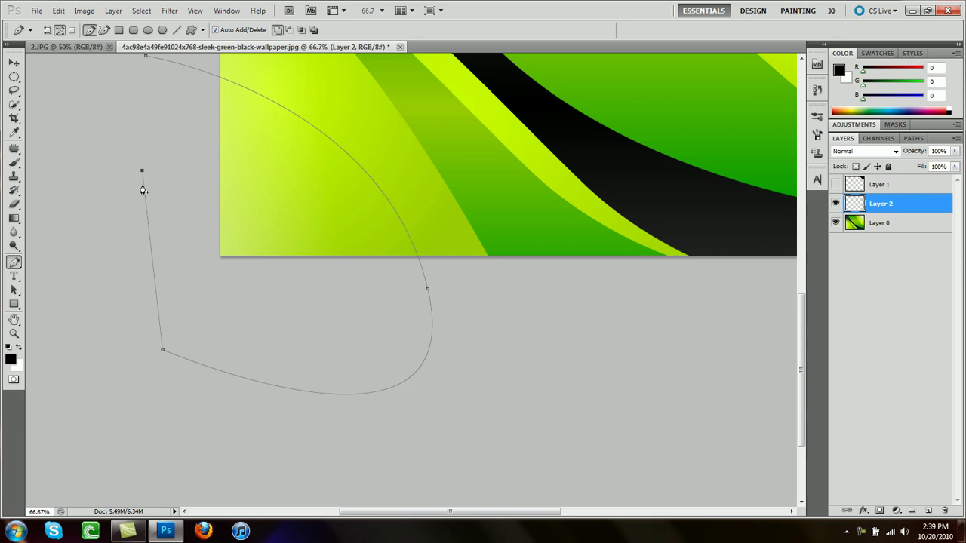
scroll(141, 126, "up", 1)
left_click(145, 86)
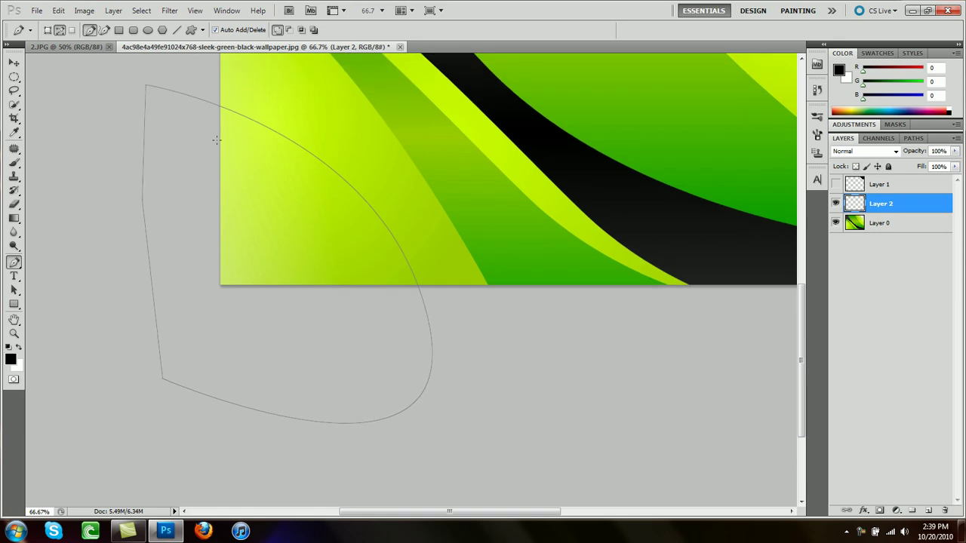
Fill the bottom-left path with Black on Layer 2, hide the path, and erase its curved edge ragged.
right_click(252, 204)
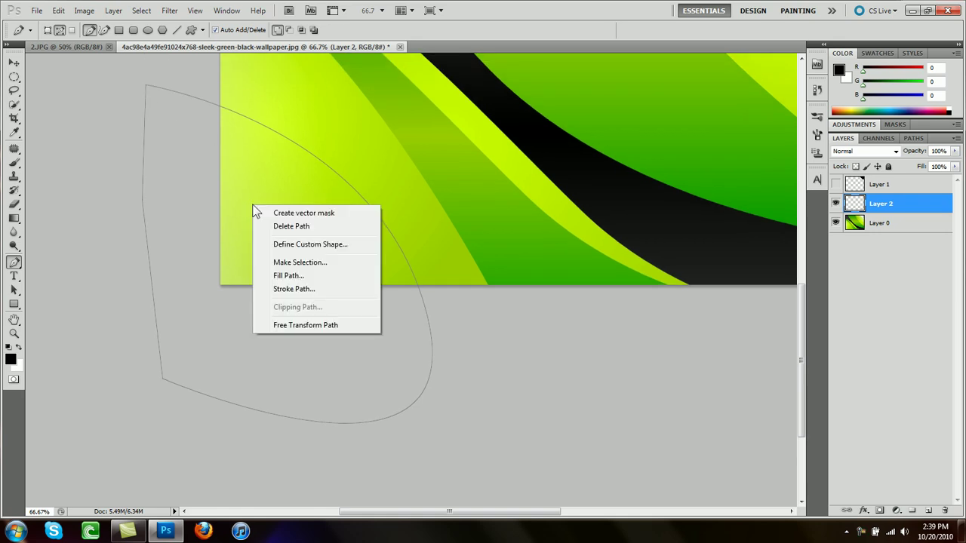
left_click(284, 276)
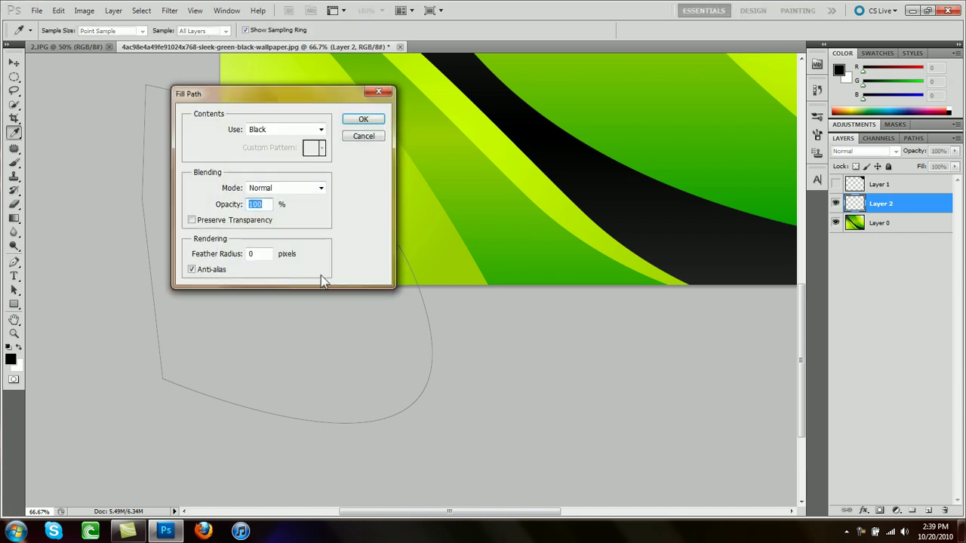
left_click(359, 121)
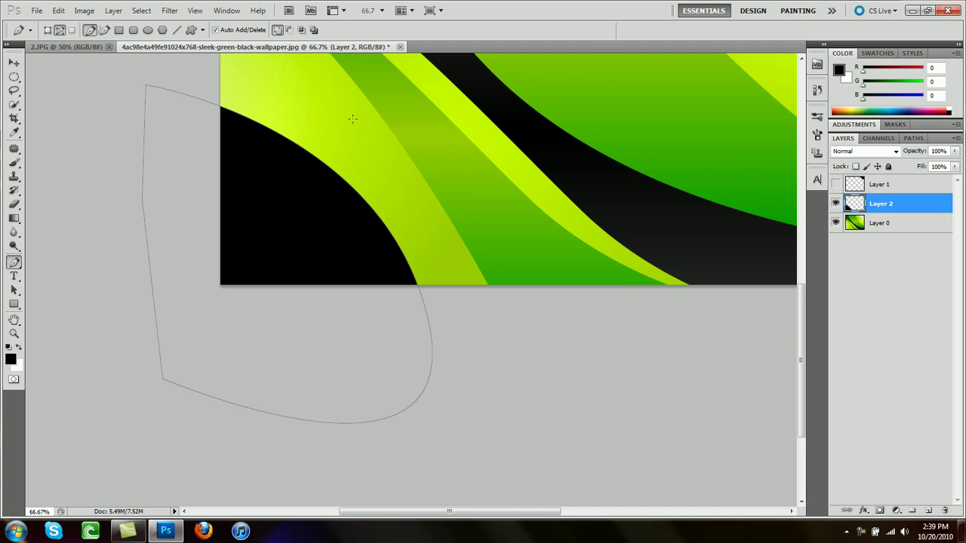
key("Return")
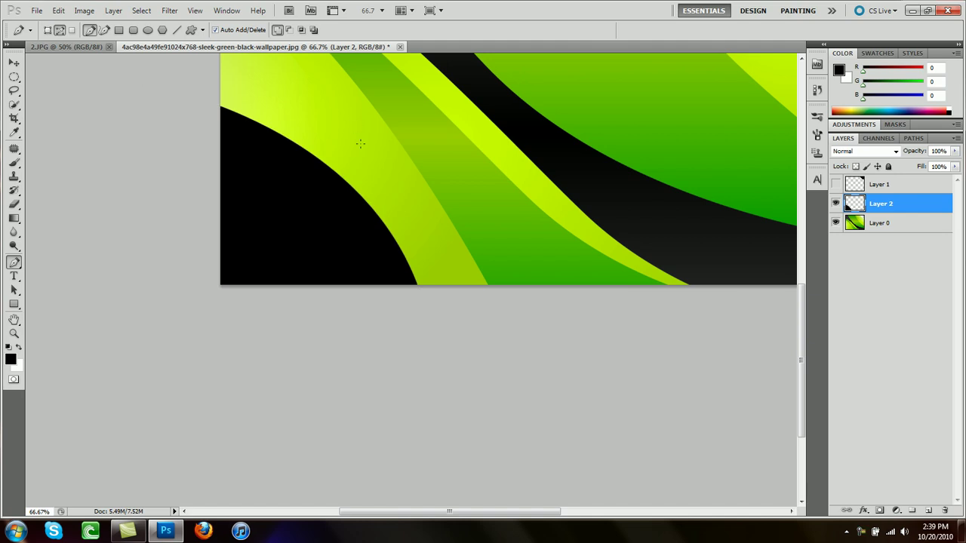
left_click(14, 204)
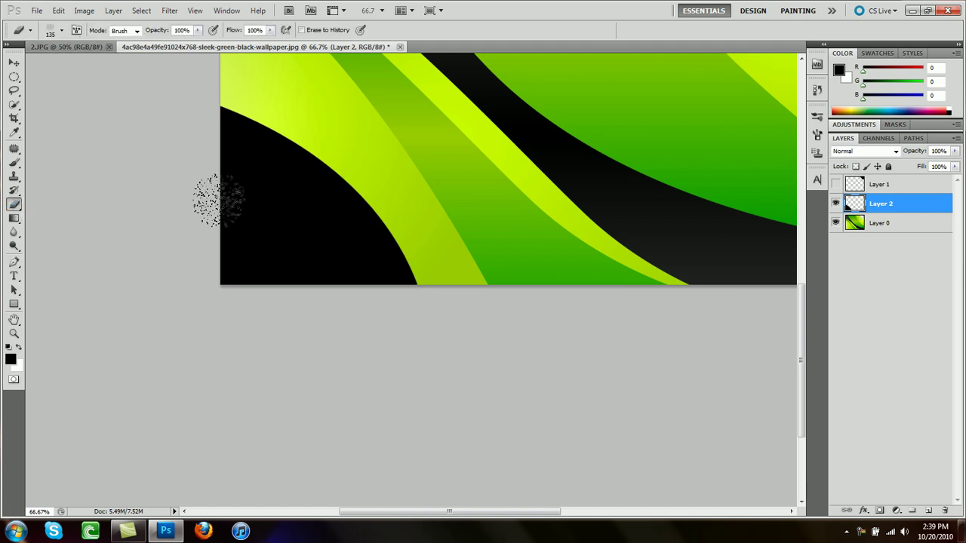
mouse_move(431, 280)
left_mouse_down()
mouse_move(395, 202)
mouse_move(431, 318)
mouse_move(439, 268)
mouse_move(412, 222)
mouse_move(339, 160)
mouse_move(338, 170)
mouse_move(394, 238)
mouse_move(428, 237)
mouse_move(374, 164)
mouse_move(263, 99)
mouse_move(314, 139)
mouse_move(193, 76)
mouse_move(246, 89)
mouse_move(208, 86)
mouse_move(241, 92)
mouse_move(258, 111)
mouse_move(229, 102)
mouse_move(341, 138)
mouse_move(323, 149)
mouse_move(272, 113)
mouse_move(283, 129)
mouse_move(290, 121)
mouse_move(311, 165)
mouse_move(319, 151)
mouse_move(357, 197)
mouse_move(332, 196)
mouse_move(360, 196)
mouse_move(320, 141)
mouse_move(362, 179)
mouse_move(303, 145)
mouse_move(274, 112)
mouse_move(349, 145)
mouse_move(398, 225)
mouse_move(365, 223)
mouse_move(372, 240)
mouse_move(394, 215)
mouse_move(420, 254)
mouse_move(389, 261)
mouse_move(416, 257)
mouse_move(389, 261)
mouse_move(421, 264)
mouse_move(410, 285)
mouse_move(429, 312)
mouse_move(404, 243)
mouse_move(381, 215)
left_mouse_up()
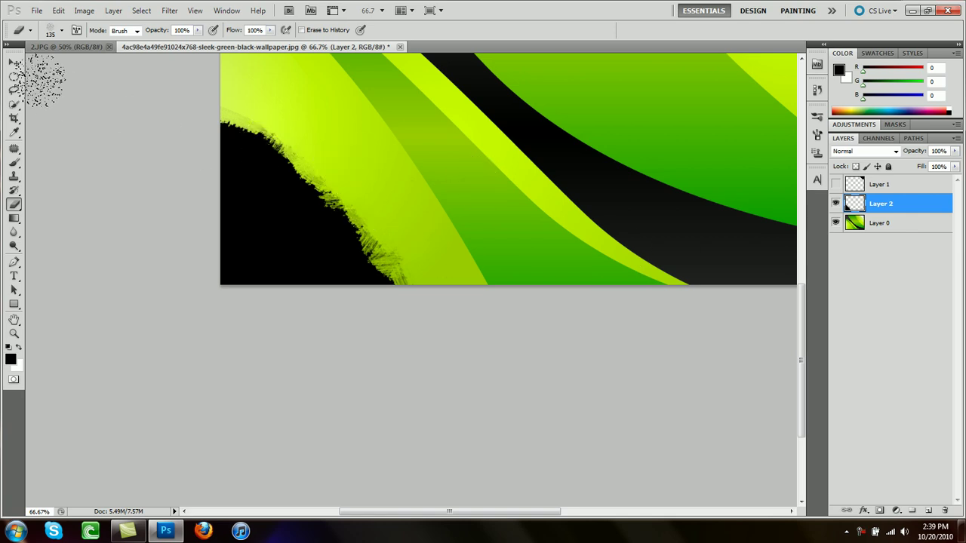
Load Layer 2's transparency as a selection of the ragged corner shape.
left_click(14, 77)
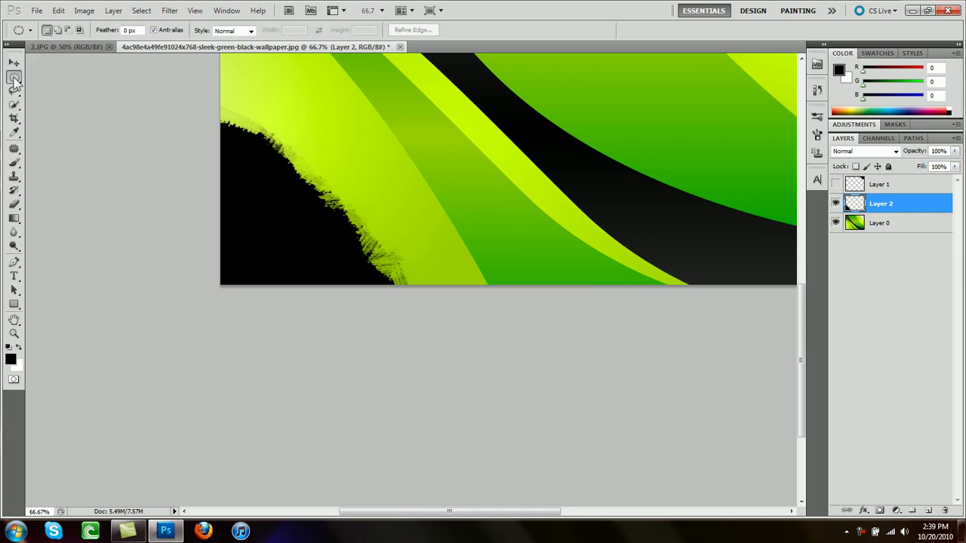
right_click(323, 162)
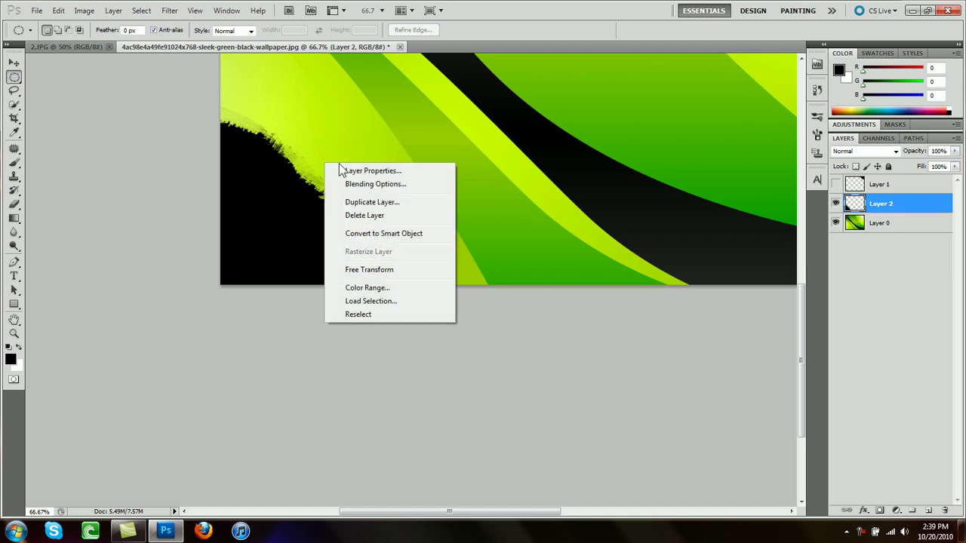
left_click(374, 301)
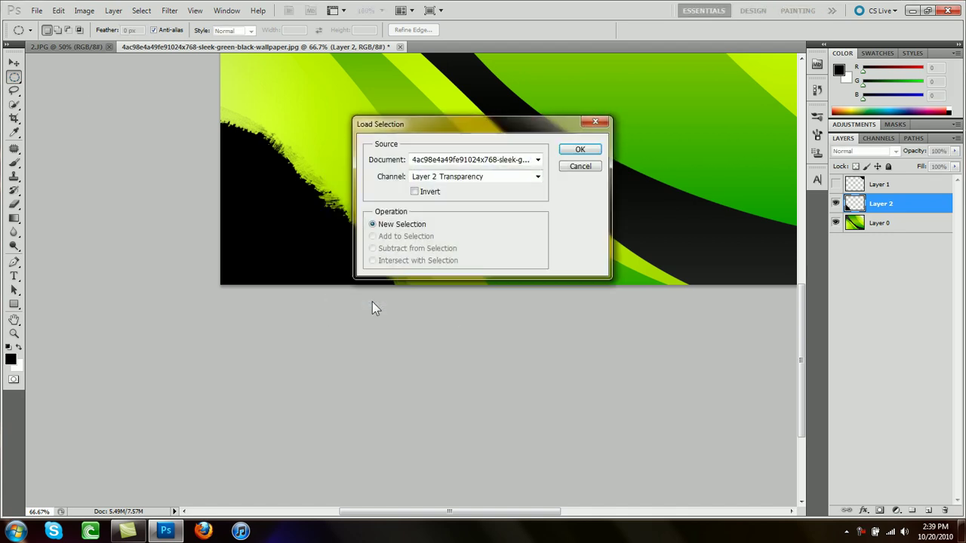
left_click(571, 149)
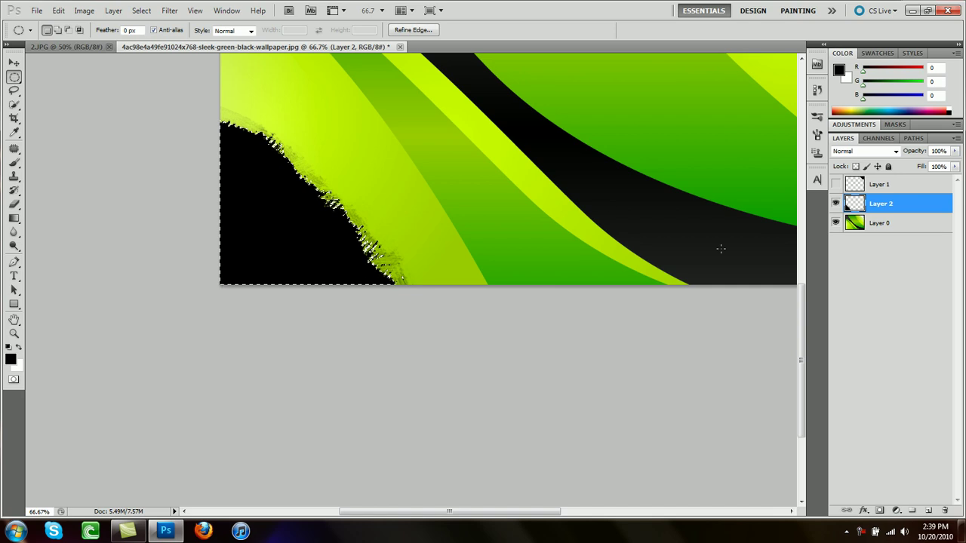
Hide Layer 2, delete the selected corner from Layer 0, deselect, and fit the image on screen.
left_click(836, 204)
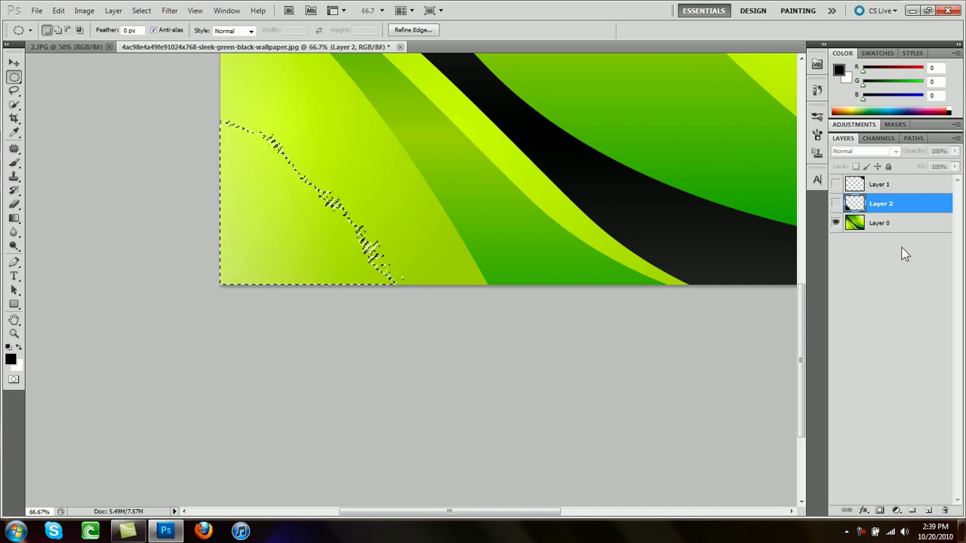
left_click(904, 228)
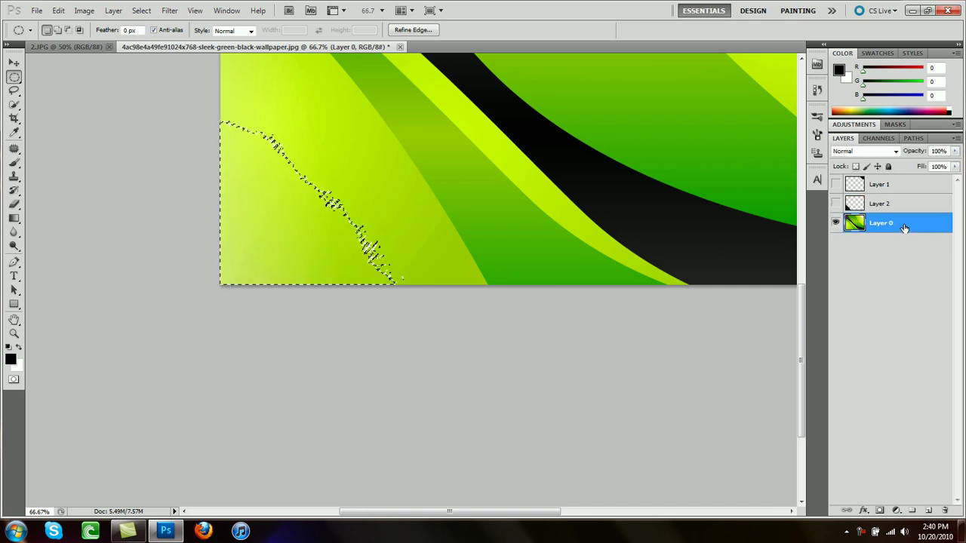
key("Delete")
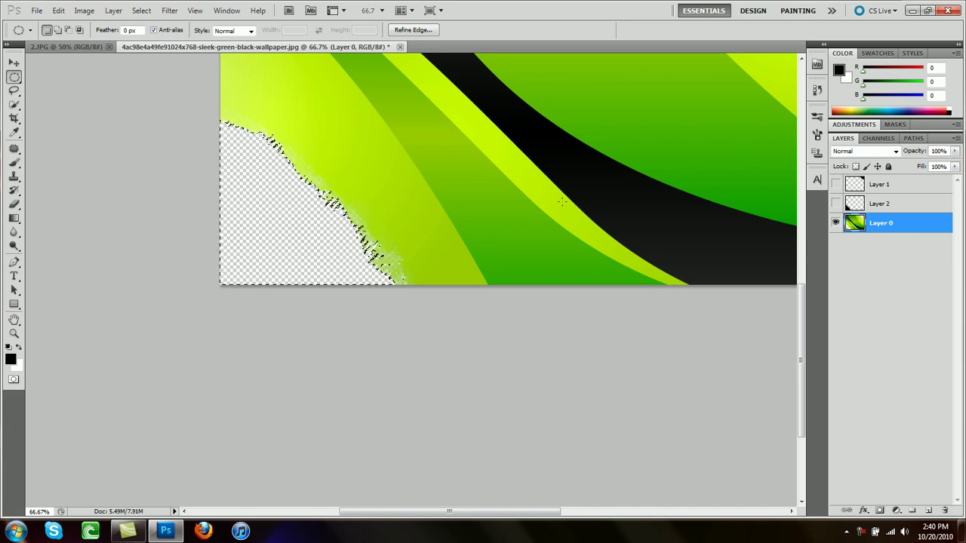
key("ctrl+d")
key("z")
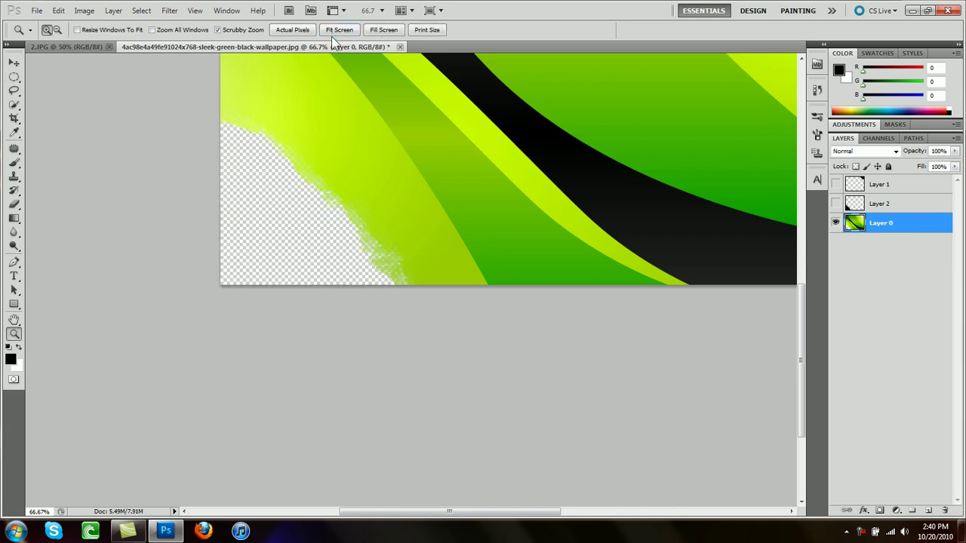
left_click(337, 29)
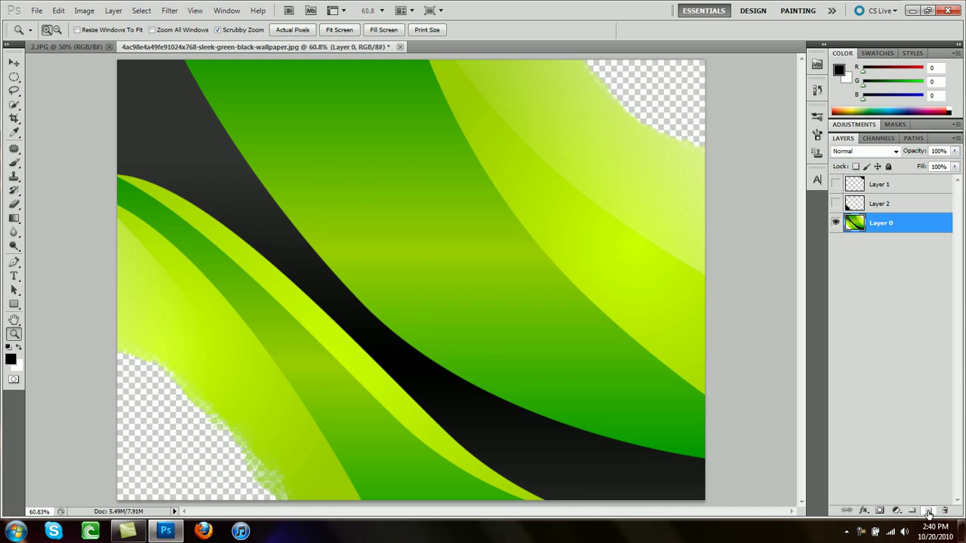
Add a new Layer 3 below Layer 0 and fill it with a dark grey gradient.
left_click(928, 512)
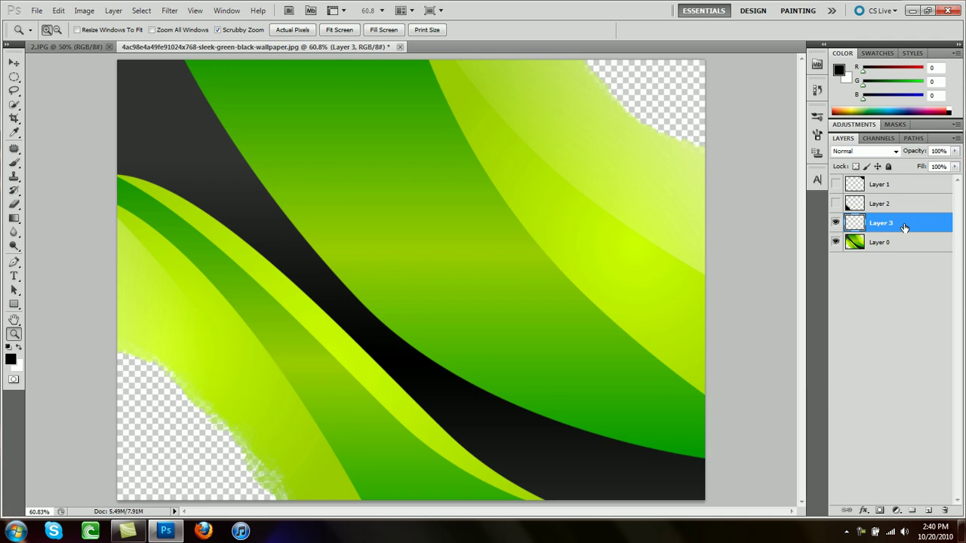
left_click_drag(904, 227, 910, 271)
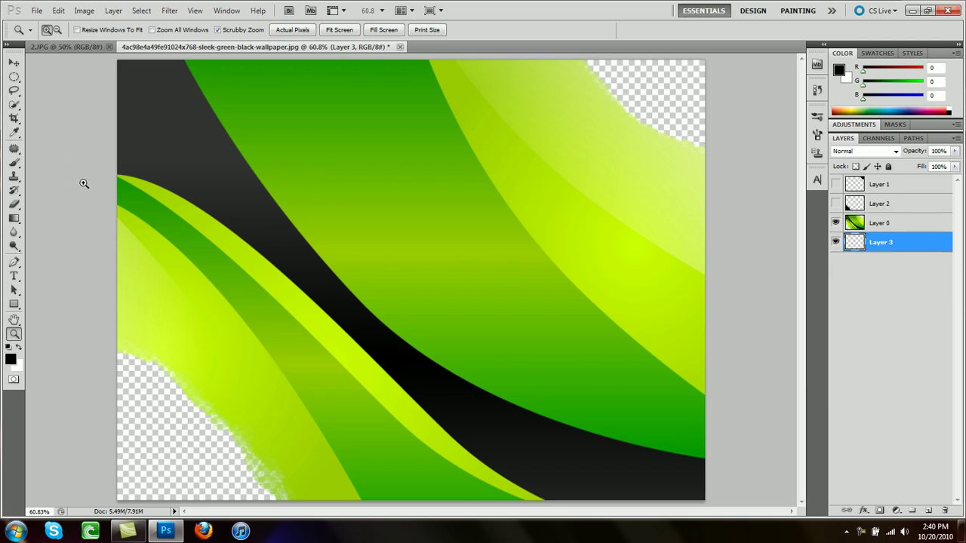
left_click(13, 218)
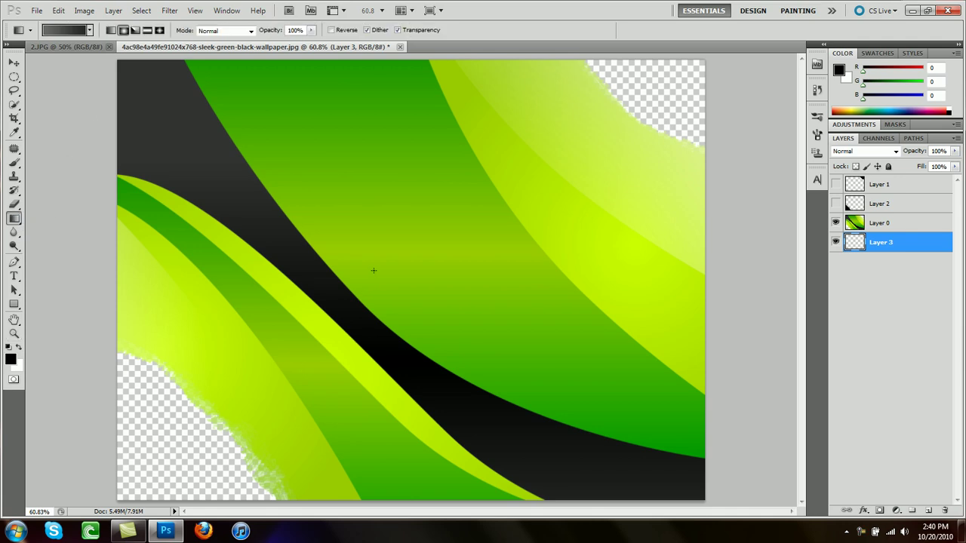
left_click_drag(391, 279, 54, 257)
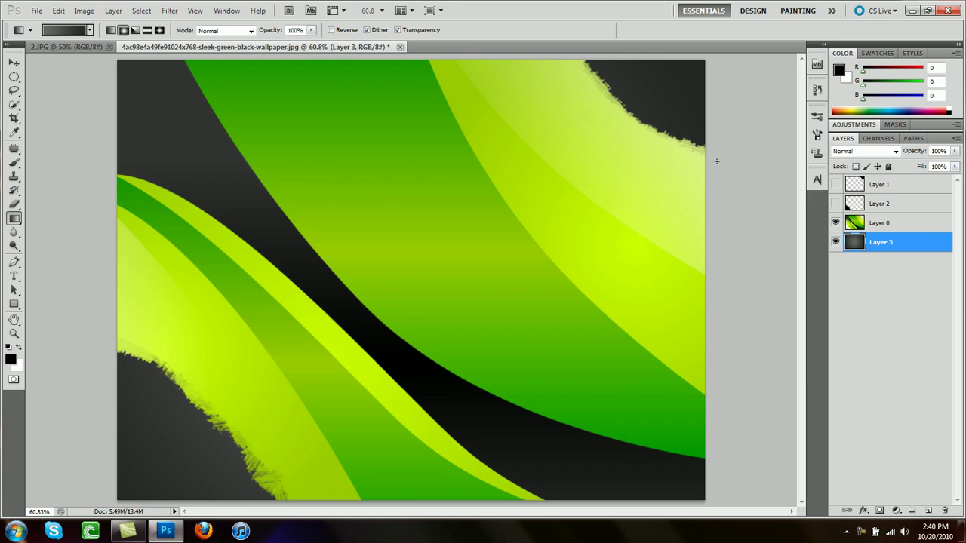
Give Layer 0 a black Normal-mode Outer Glow with 18 px size and 0 spread.
double_click(905, 229)
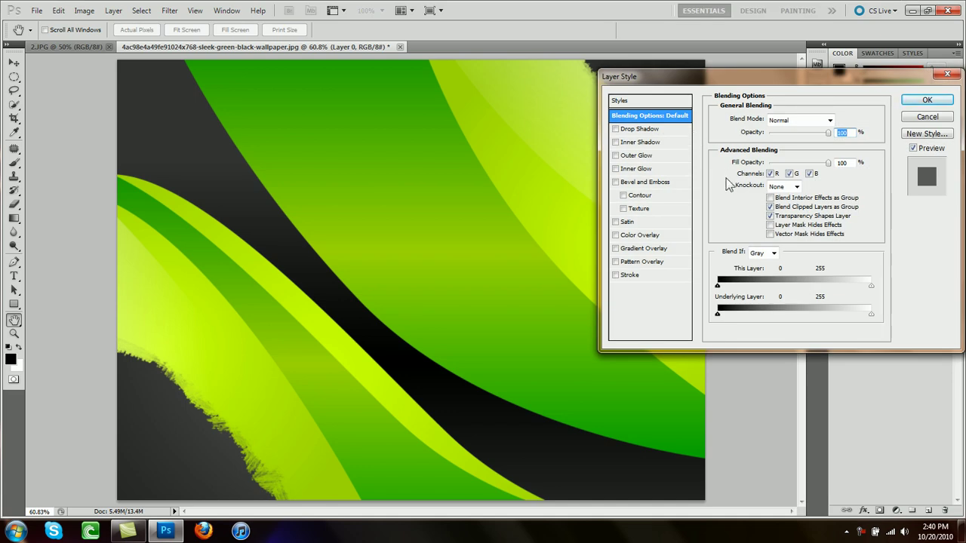
left_click(645, 157)
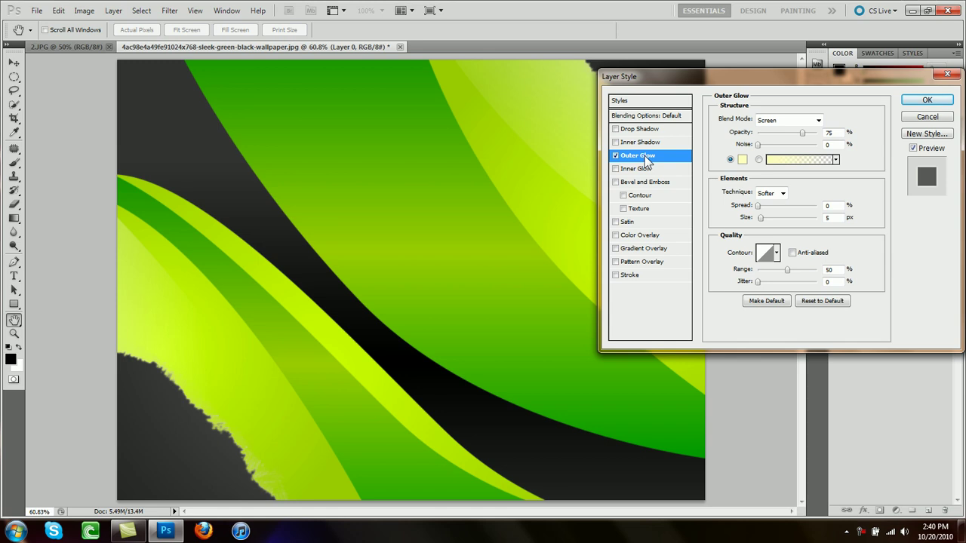
left_click(783, 122)
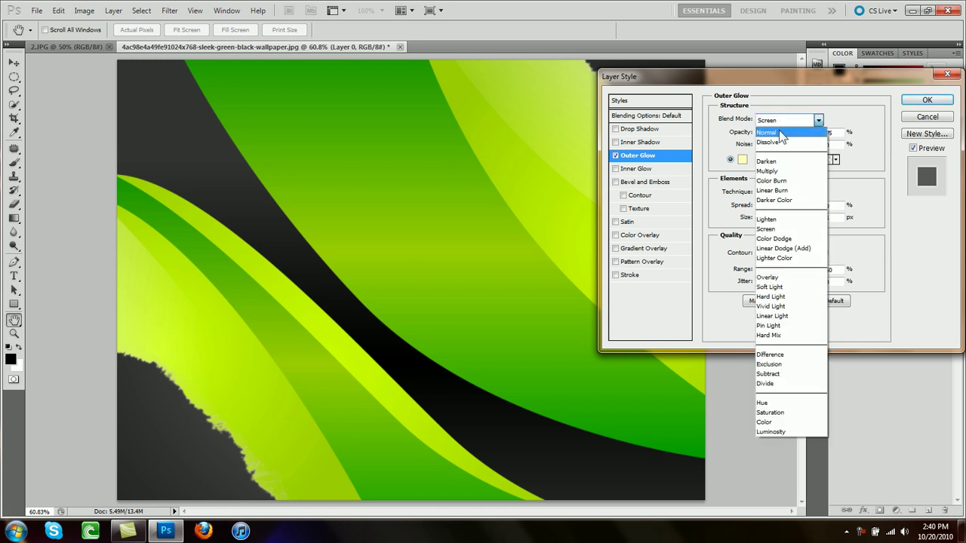
left_click(766, 133)
left_click(743, 159)
left_click_drag(689, 212, 684, 330)
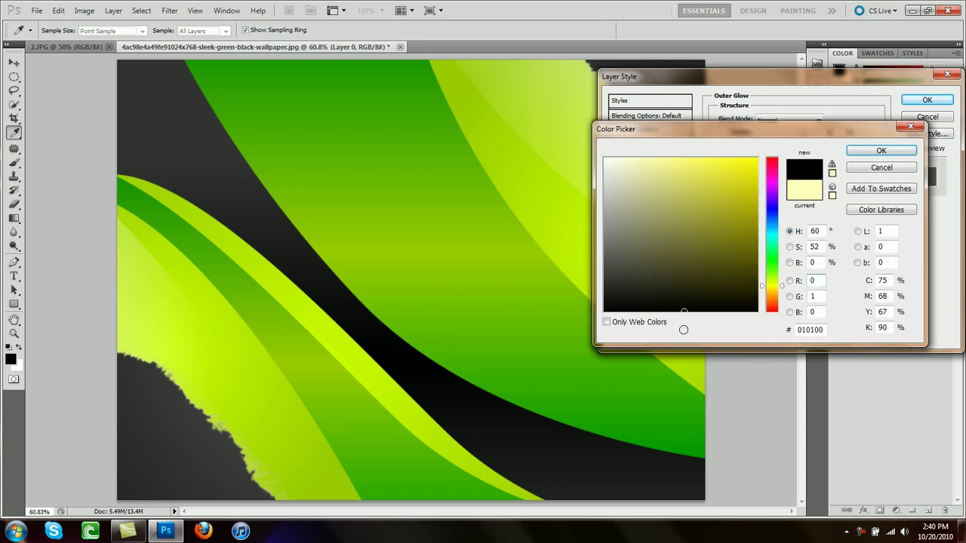
left_click(865, 149)
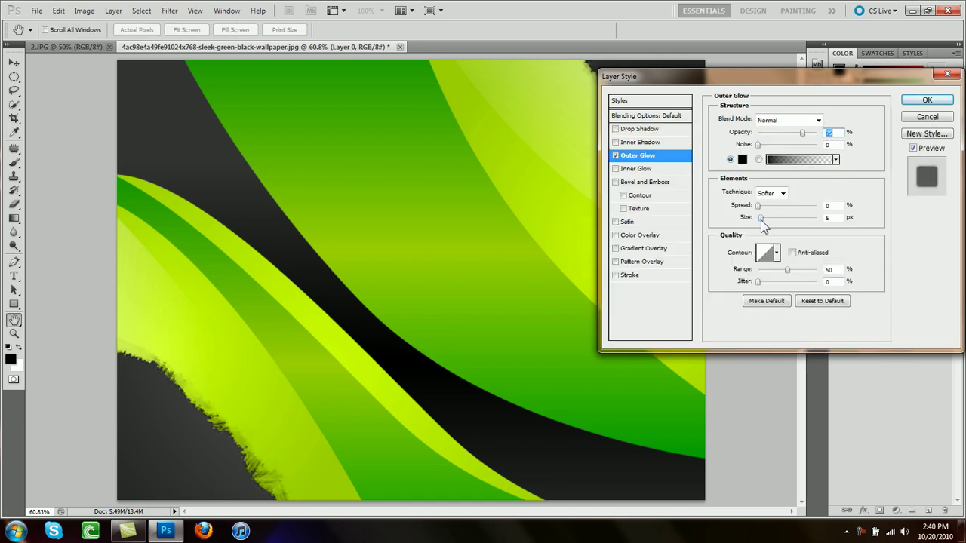
left_click_drag(758, 218, 767, 228)
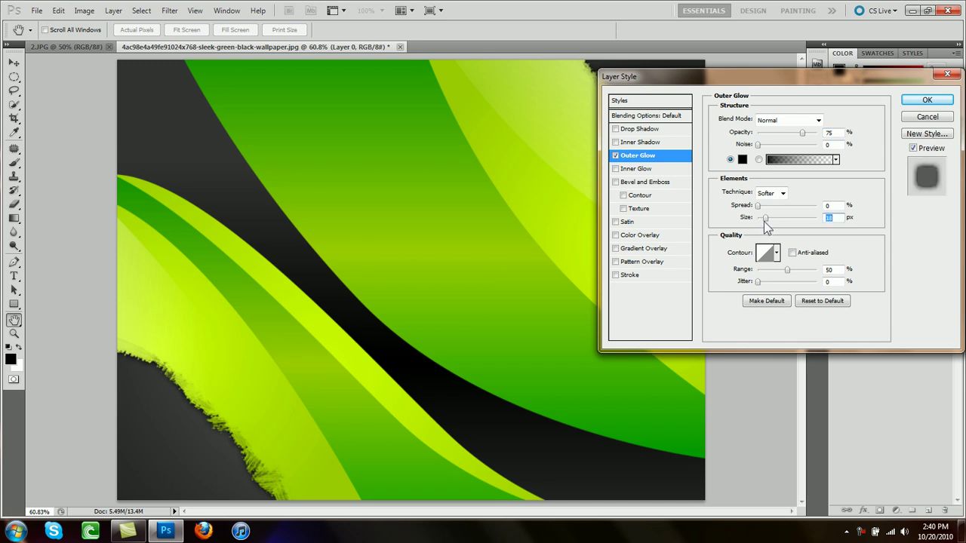
left_click(761, 207)
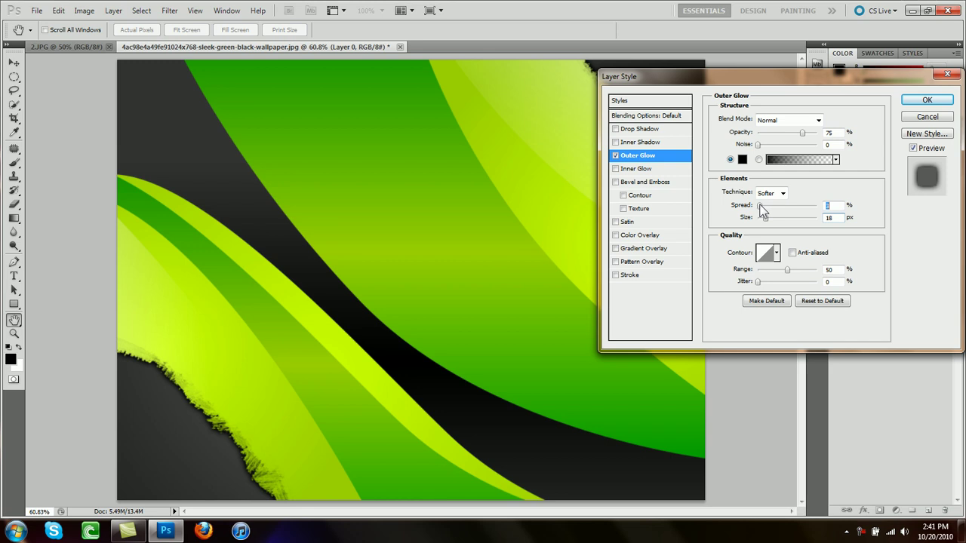
left_click_drag(755, 74, 406, 106)
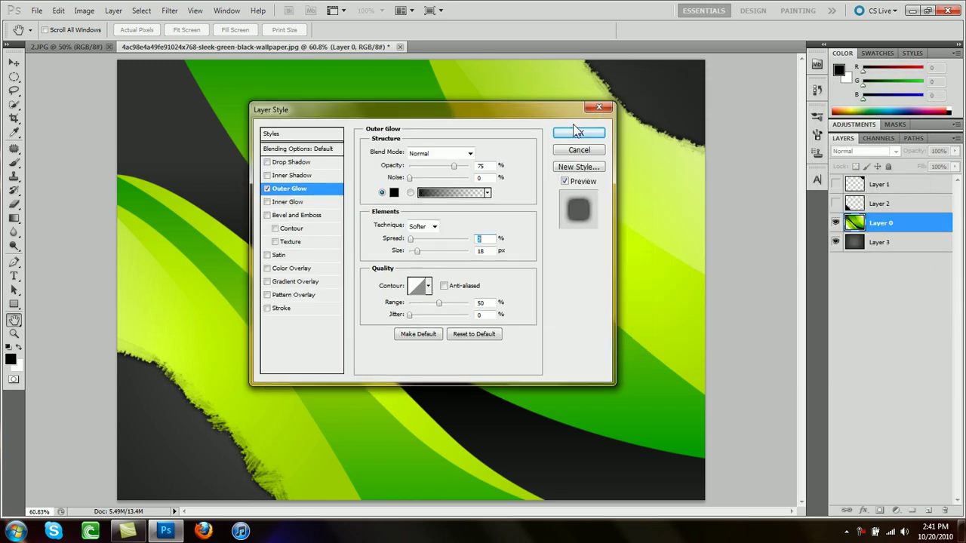
left_click(578, 132)
Zoom out to 50%, switch to the Move tool, and bring the 2.JPG document to the front.
key("z")
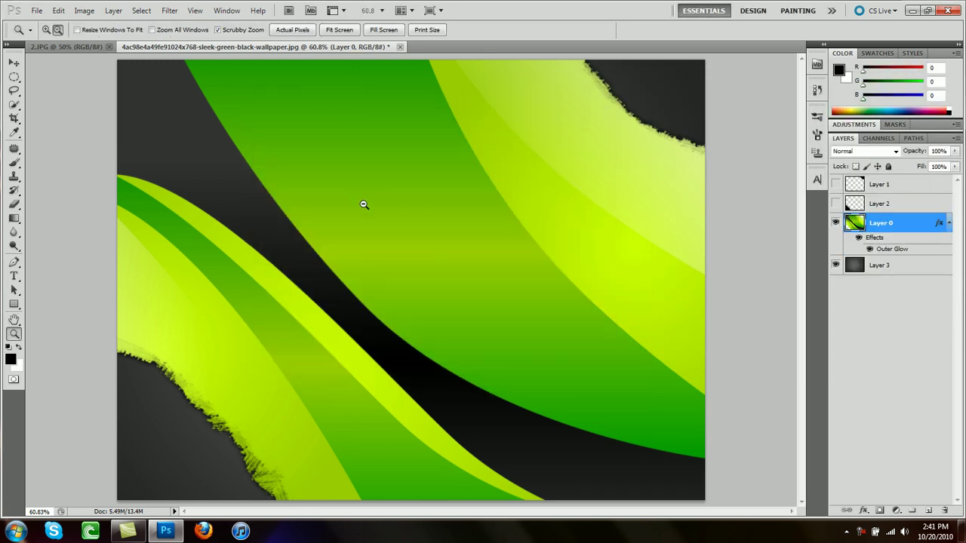
left_click(364, 204, "alt")
key("v")
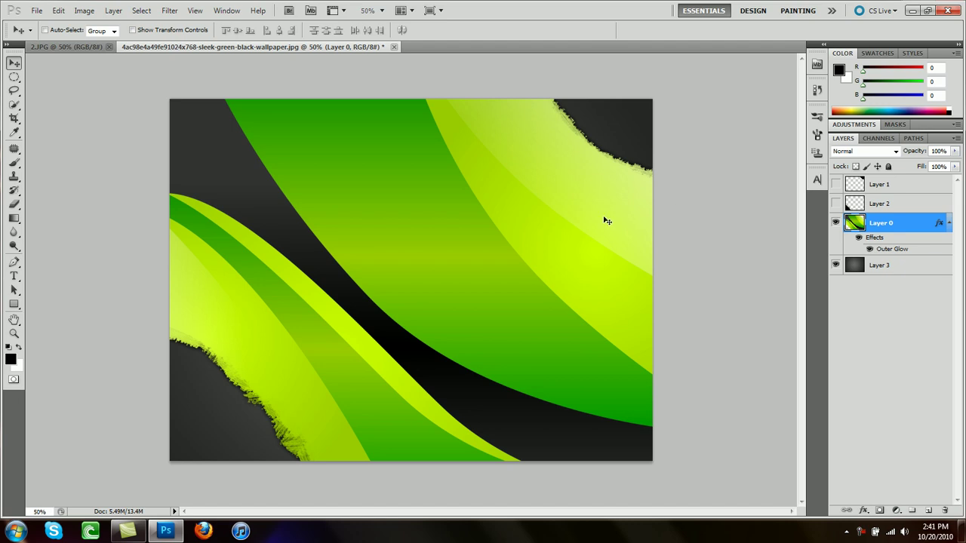
left_click(60, 46)
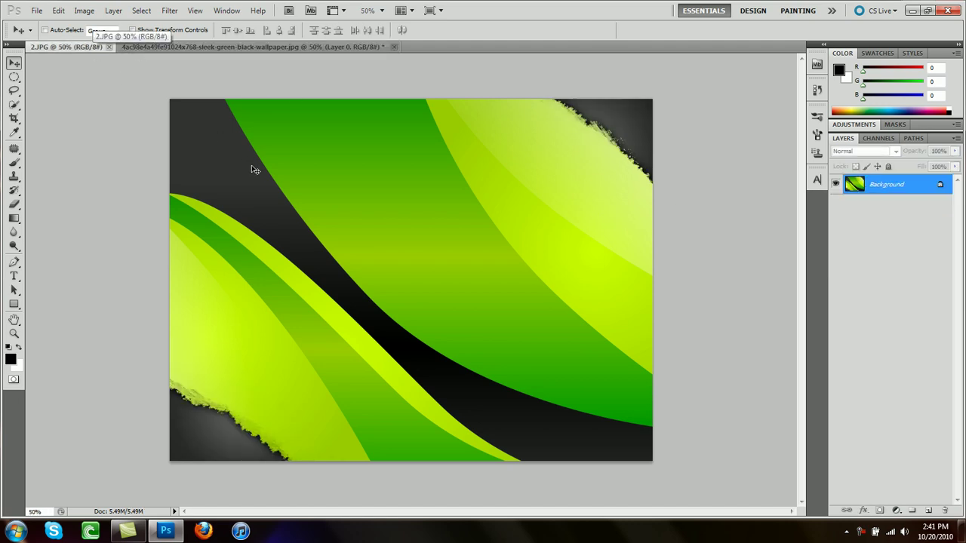